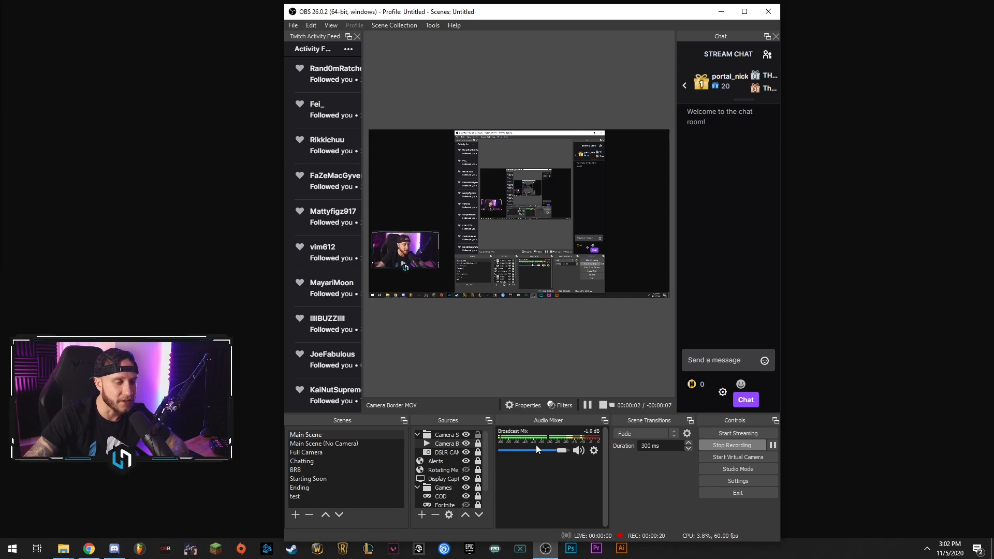
Open the audio filters of the Broadcast Mix source and add a Compressor filter under its default name.
{"action": "left_click", "coordinate": [594, 451]}
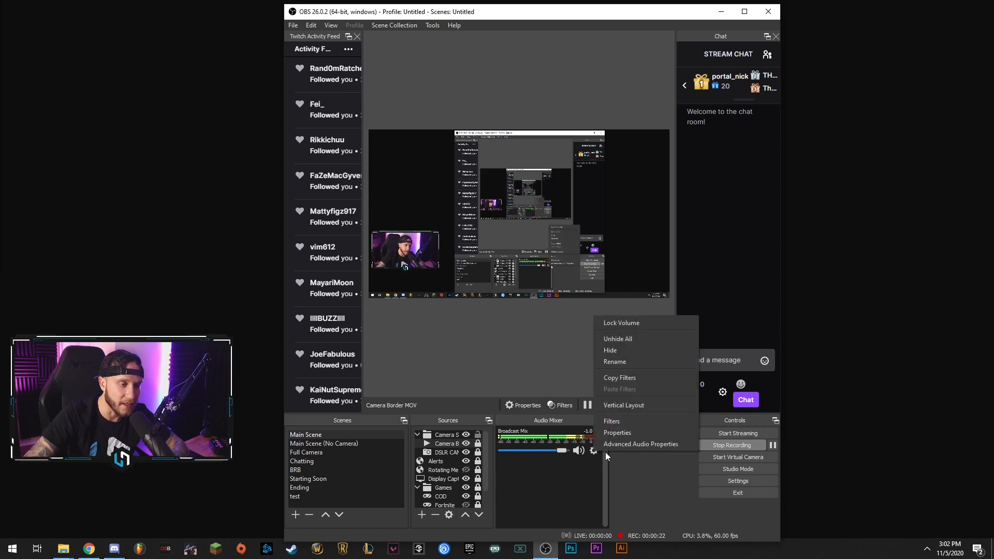
{"action": "left_click", "coordinate": [637, 423]}
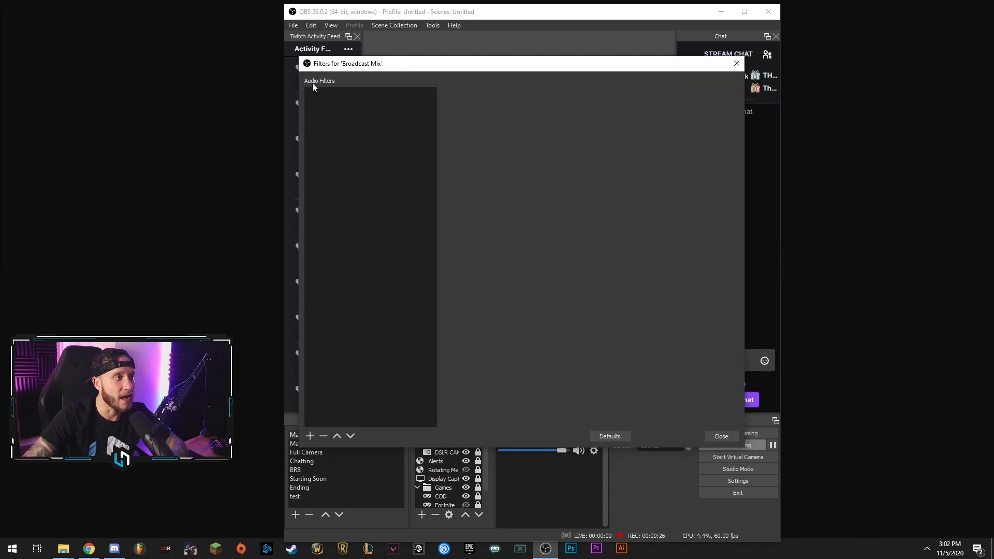
{"action": "left_click_drag", "start_coordinate": [418, 66], "coordinate": [405, 18]}
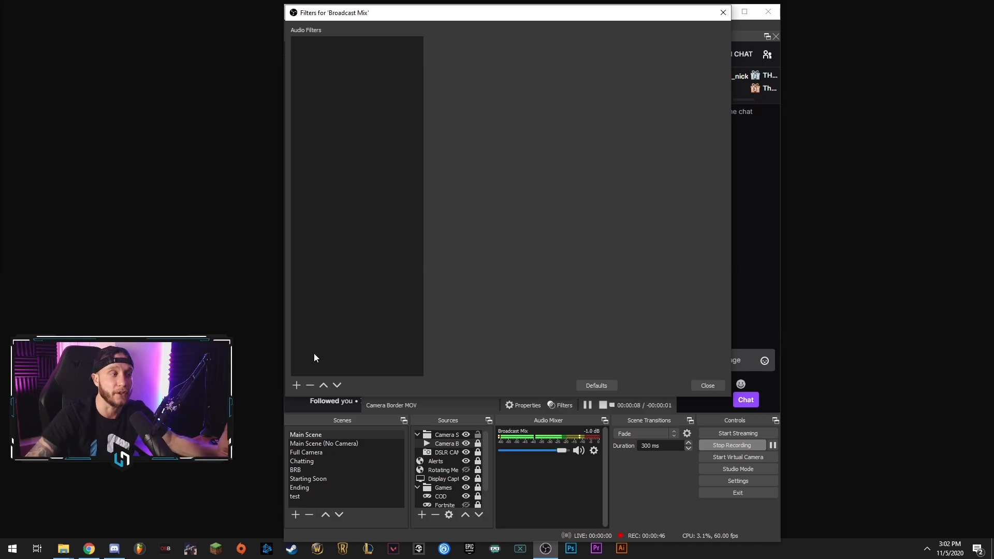
{"action": "left_click", "coordinate": [296, 386]}
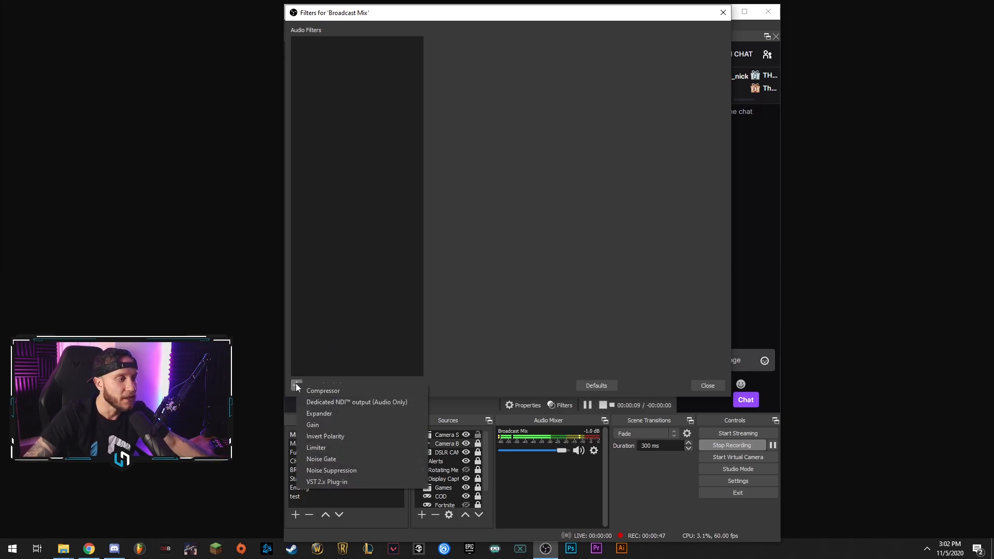
{"action": "left_click", "coordinate": [390, 389]}
{"action": "left_click", "coordinate": [486, 223]}
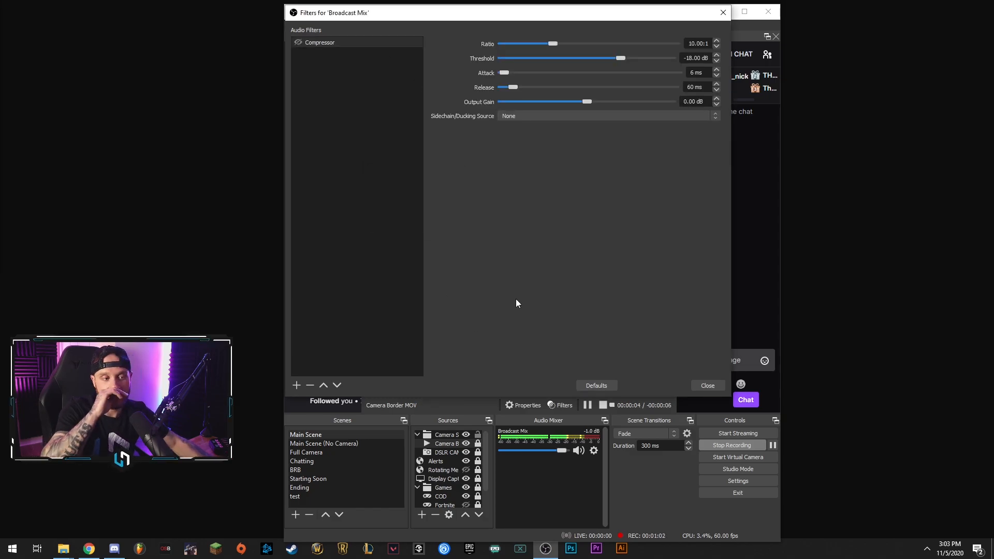
Set the Compressor's ratio to 4.00:1 and its threshold to about -23.80 dB.
{"action": "left_click_drag", "start_coordinate": [515, 20], "coordinate": [522, 45]}
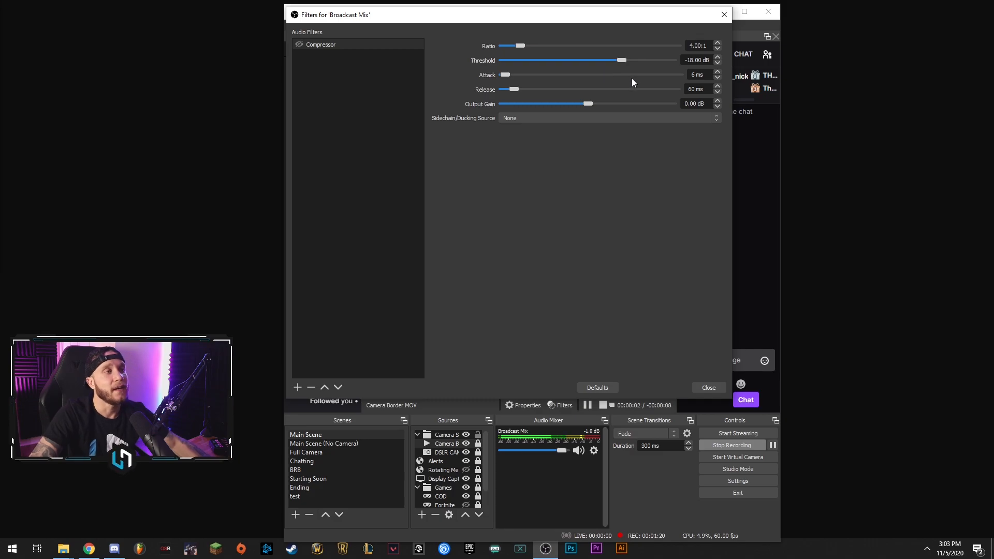
{"action": "left_click_drag", "start_coordinate": [623, 60], "coordinate": [587, 60]}
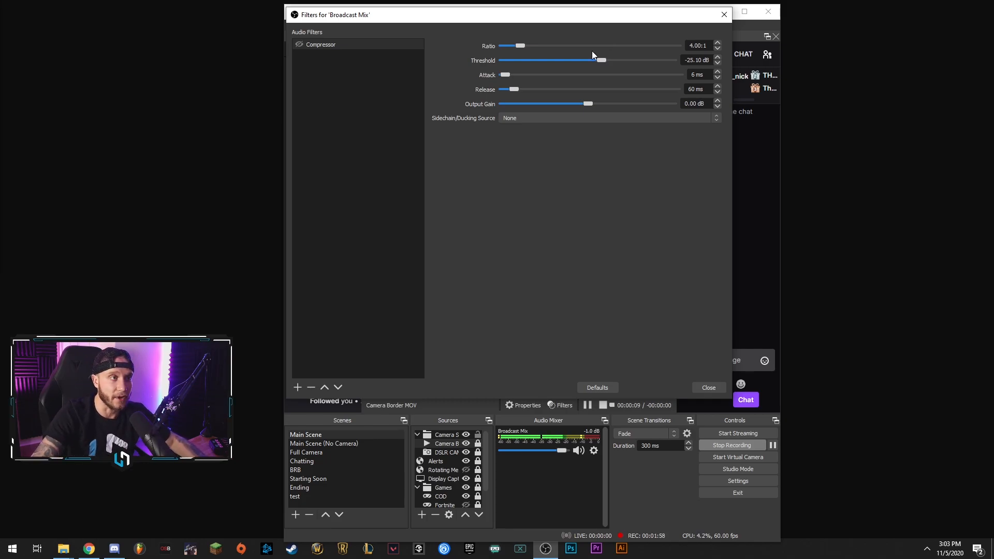
{"action": "mouse_move", "coordinate": [604, 61]}
{"action": "left_mouse_down"}
{"action": "mouse_move", "coordinate": [563, 60]}
{"action": "mouse_move", "coordinate": [620, 61]}
{"action": "left_mouse_up"}
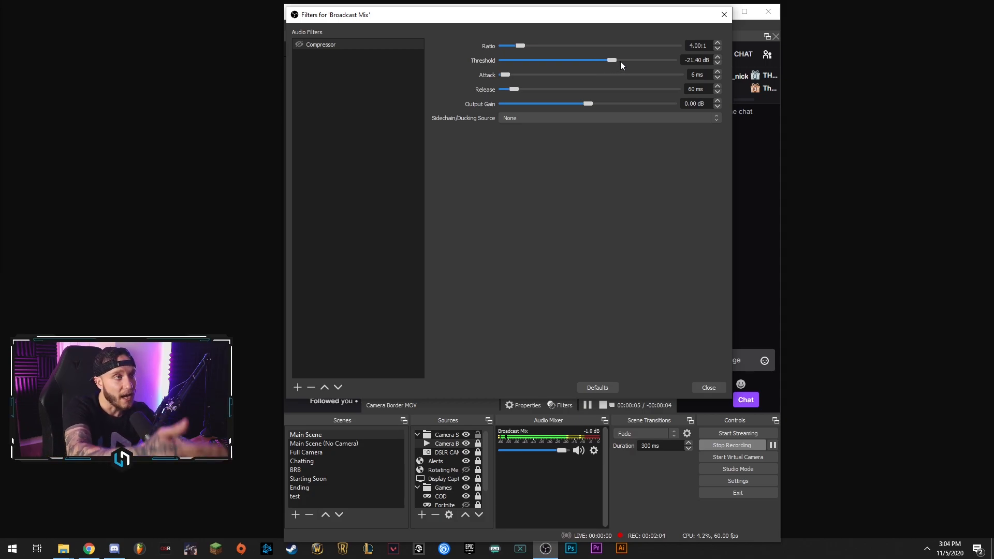
{"action": "left_click_drag", "start_coordinate": [615, 61], "coordinate": [558, 59]}
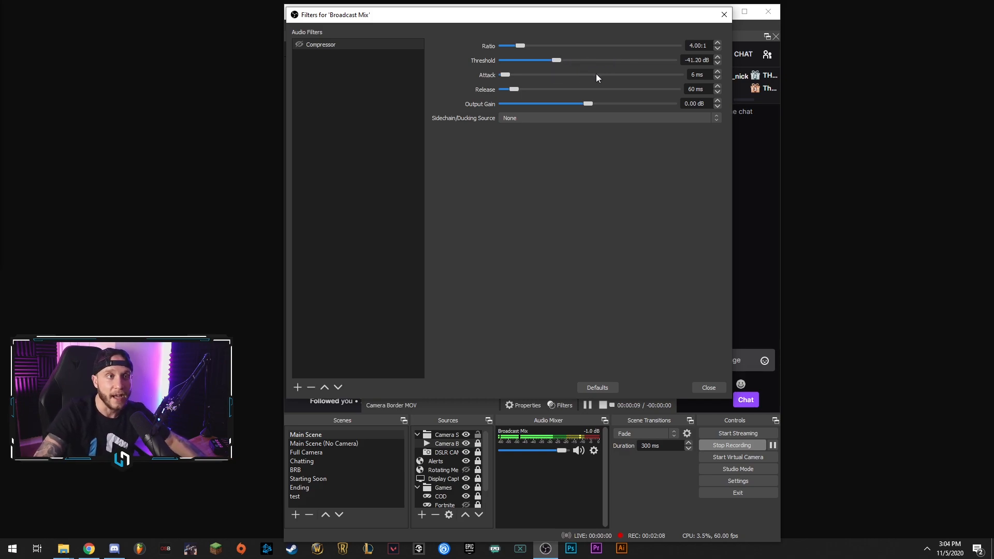
{"action": "left_click_drag", "start_coordinate": [563, 61], "coordinate": [615, 62]}
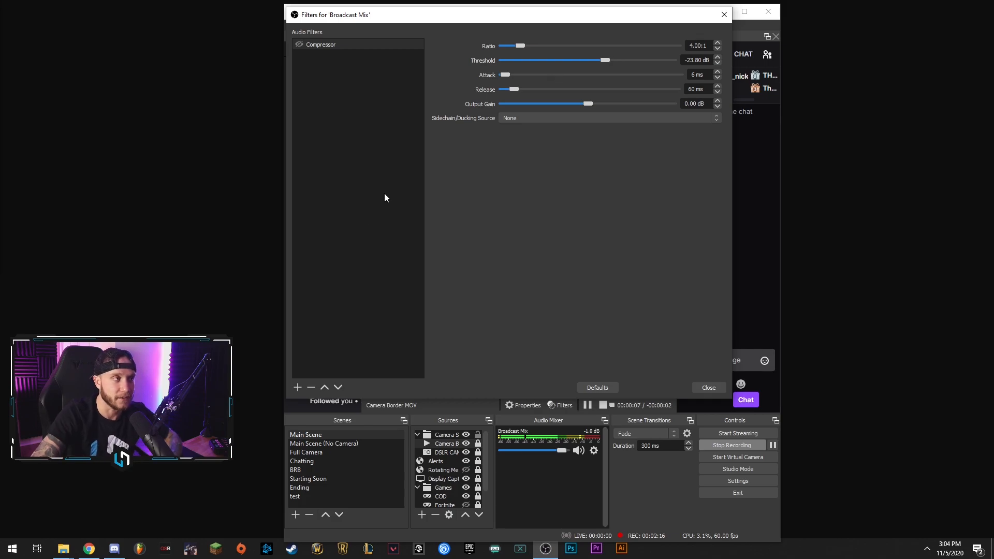
Add a Noise Gate filter with its default name and settings, and turn the filter off.
{"action": "left_click", "coordinate": [299, 388]}
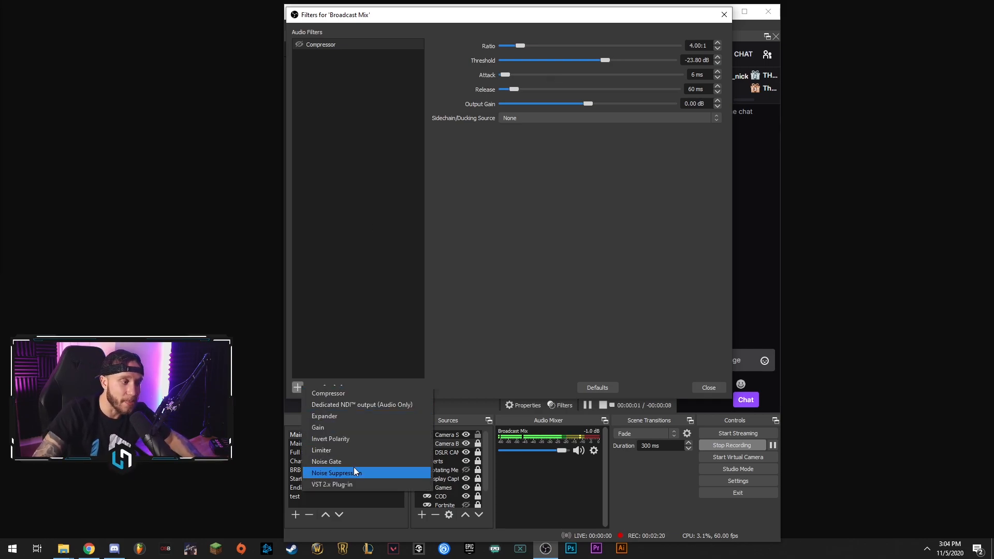
{"action": "left_click", "coordinate": [338, 462]}
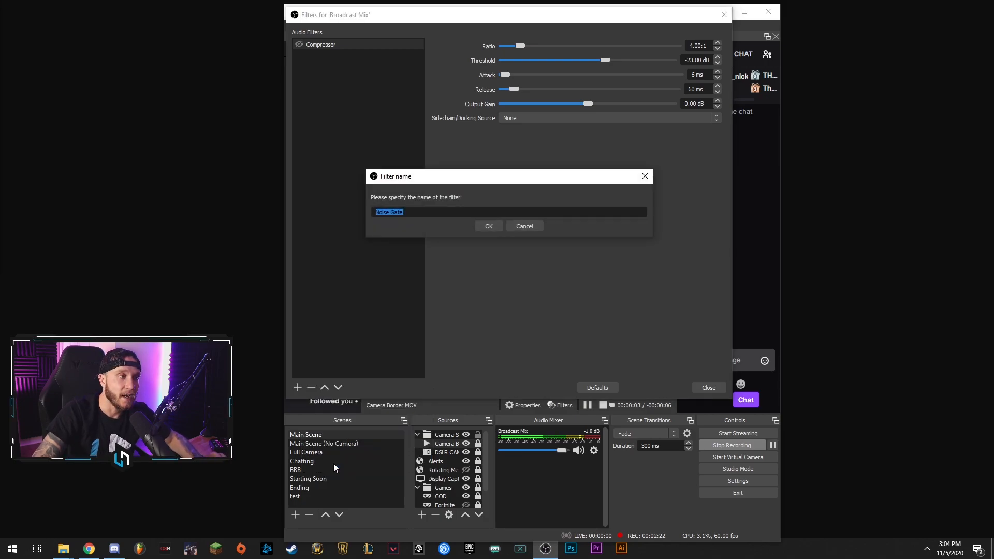
{"action": "left_click", "coordinate": [489, 226]}
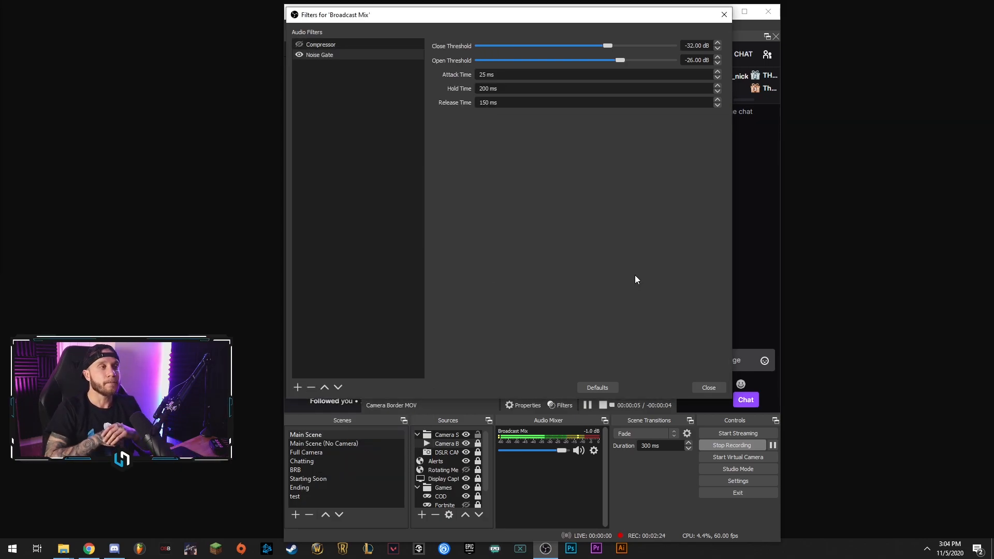
{"action": "left_click", "coordinate": [299, 55]}
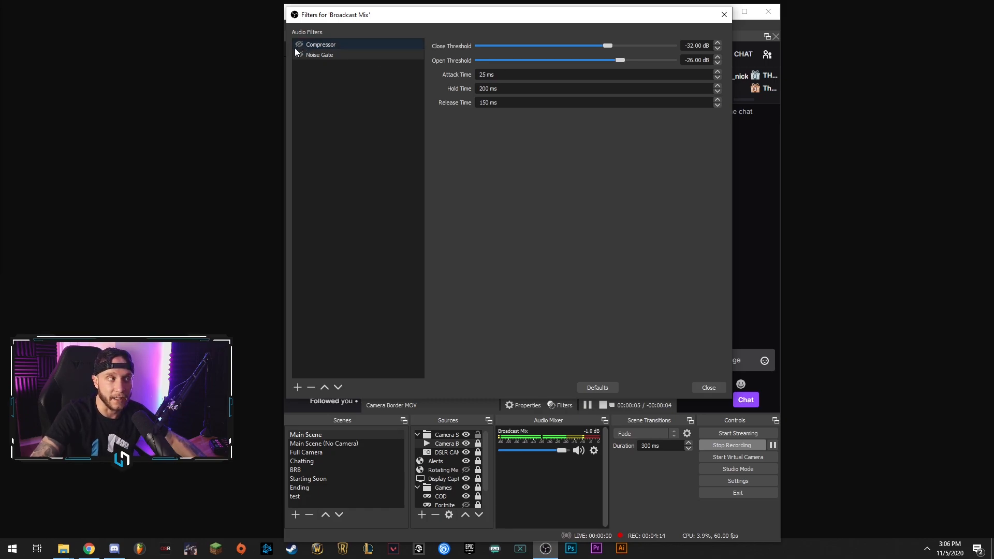
Add a Noise Suppression filter with its default name, keeping RNNoise (higher quality) as the method.
{"action": "left_click", "coordinate": [298, 388]}
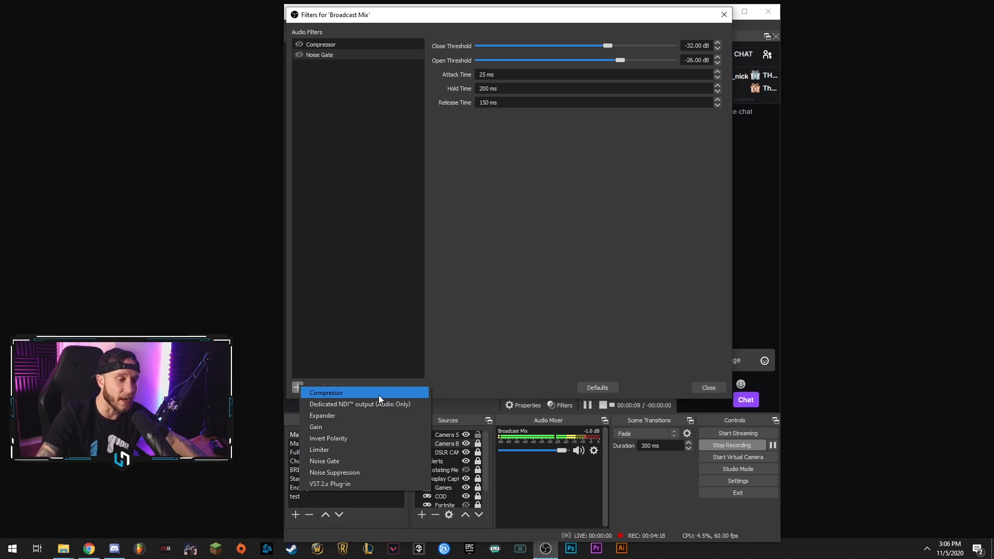
{"action": "left_click", "coordinate": [382, 472]}
{"action": "left_click", "coordinate": [497, 226]}
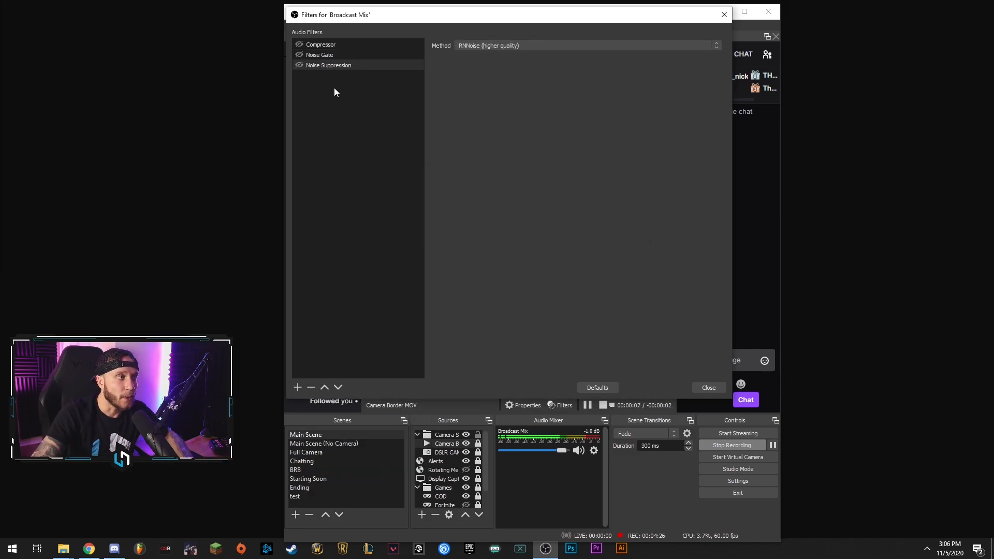
{"action": "left_click", "coordinate": [500, 47]}
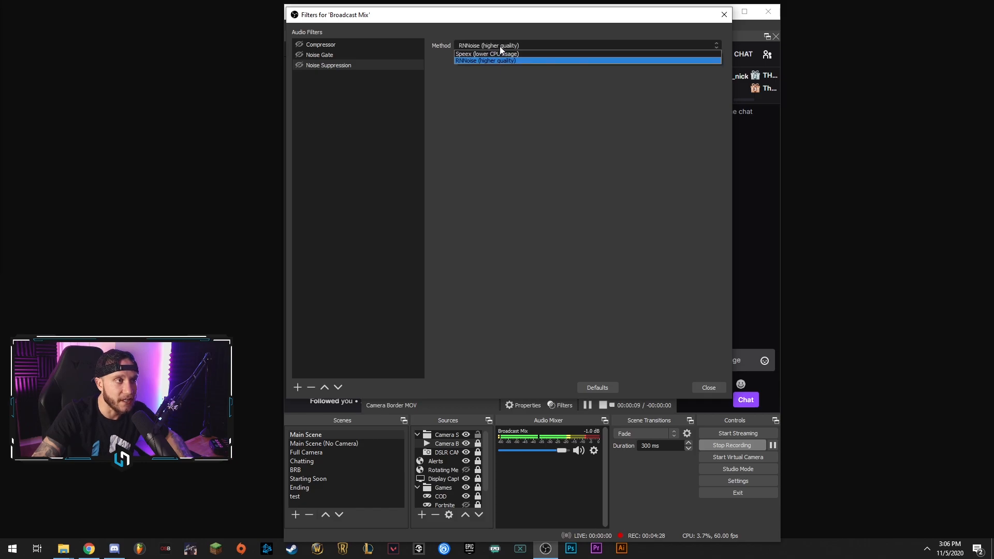
{"action": "left_click", "coordinate": [499, 46]}
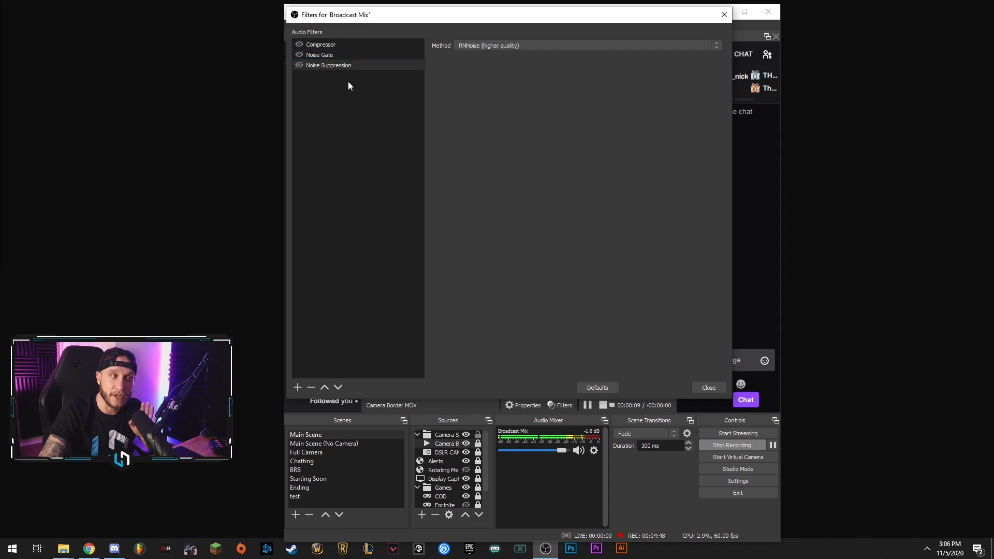
{"action": "left_click", "coordinate": [298, 387]}
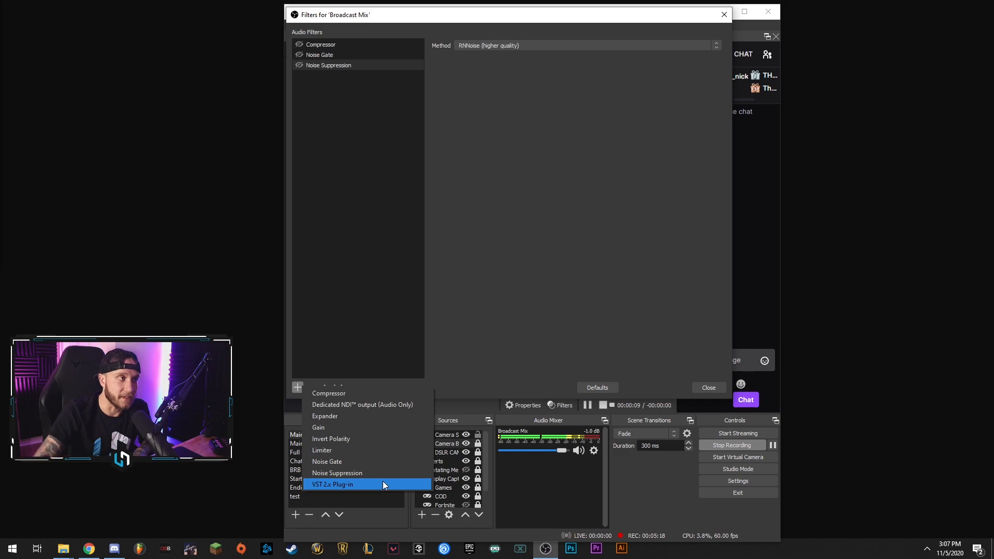
{"action": "left_click", "coordinate": [349, 55]}
{"action": "left_click", "coordinate": [345, 45]}
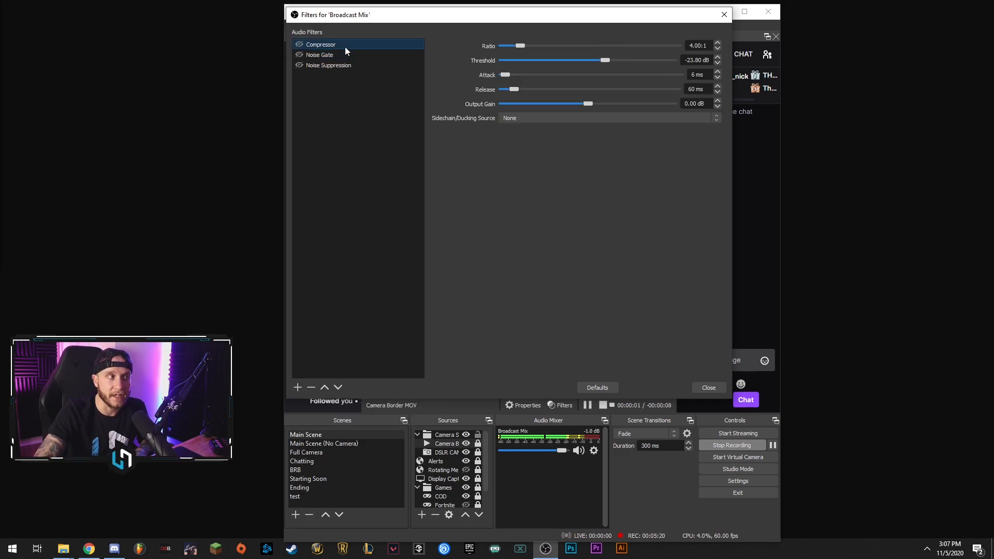
{"action": "left_click", "coordinate": [348, 66]}
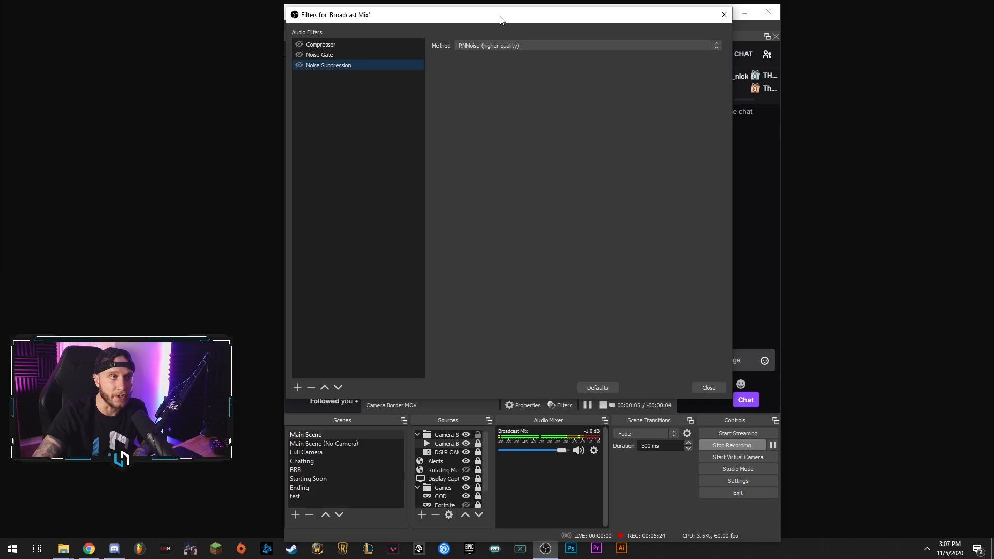
Add a VST 2.x Plug-in filter named "Reaper Compressor" to the Broadcast Mix.
{"action": "left_click", "coordinate": [298, 387]}
{"action": "left_click", "coordinate": [351, 487]}
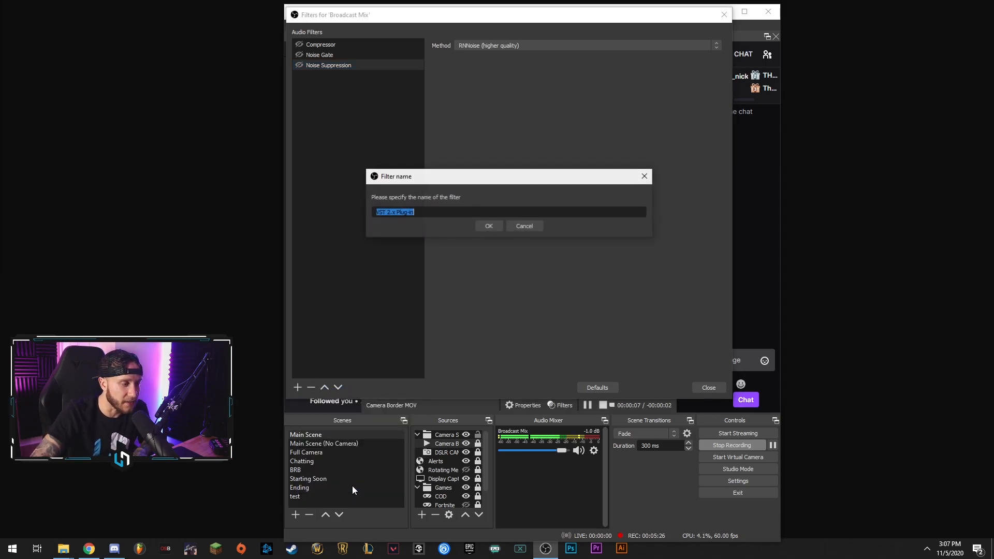
{"action": "type", "text": "R"}
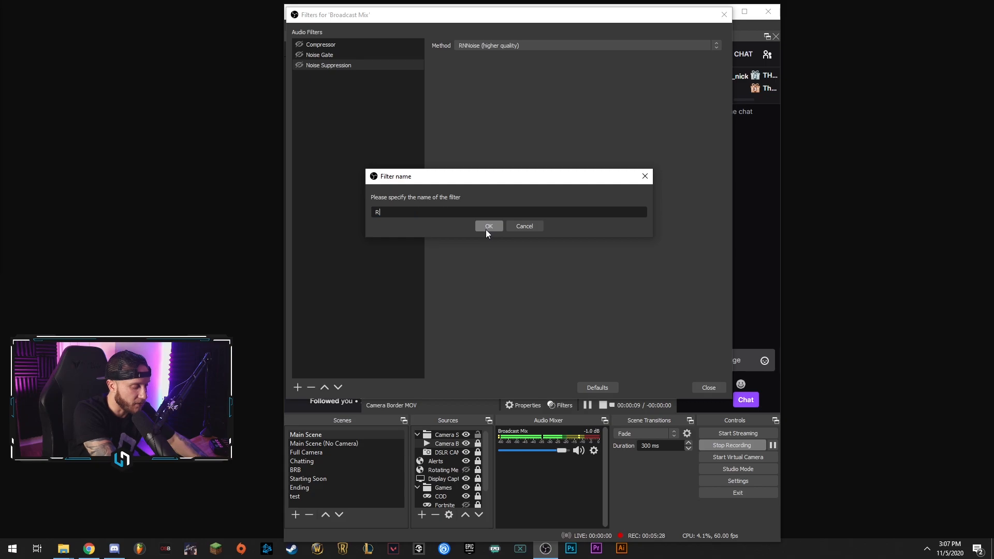
{"action": "type", "text": "eaper Compressor"}
{"action": "left_click", "coordinate": [485, 226]}
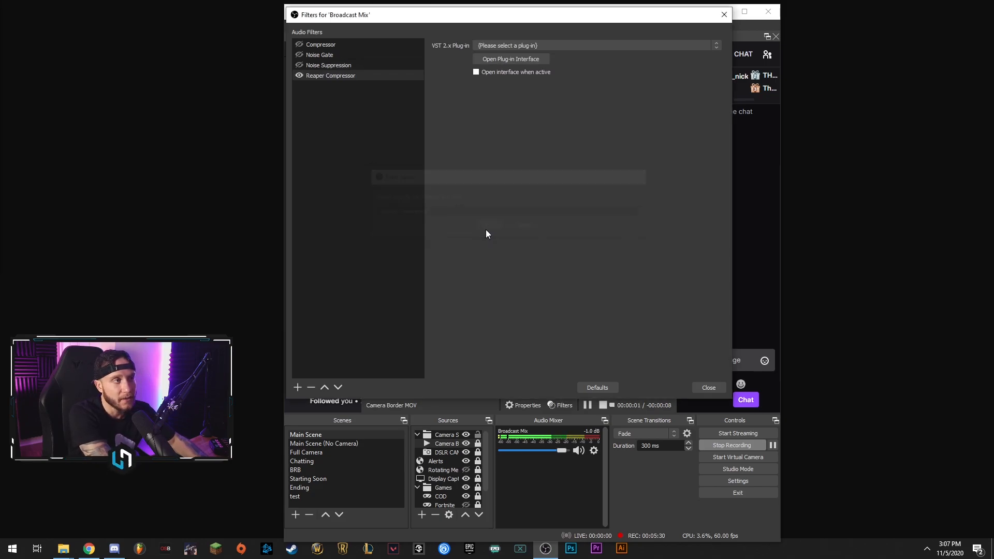
Load the reacomp-standalone plug-in in the Reaper Compressor filter, view its interface, and close it.
{"action": "left_click", "coordinate": [521, 45]}
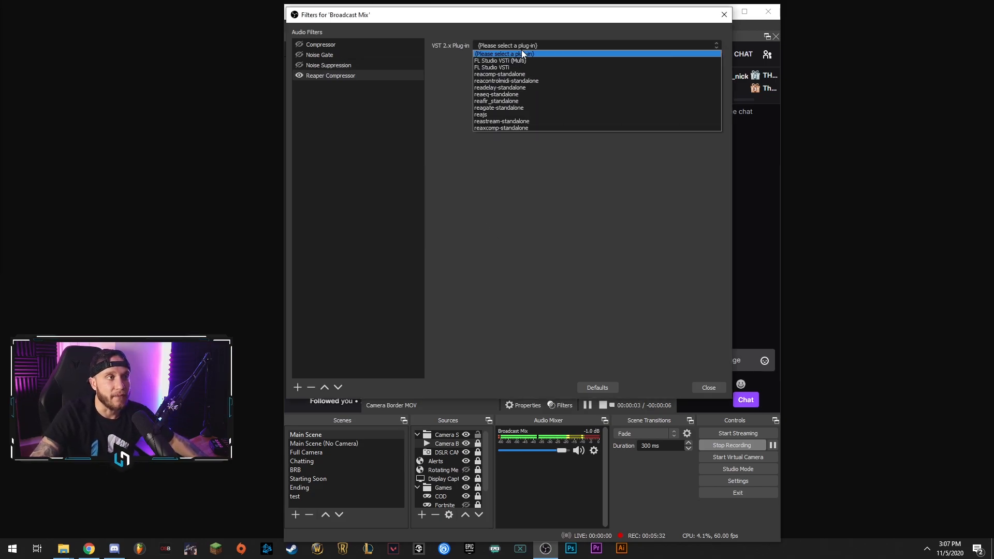
{"action": "left_click", "coordinate": [482, 74]}
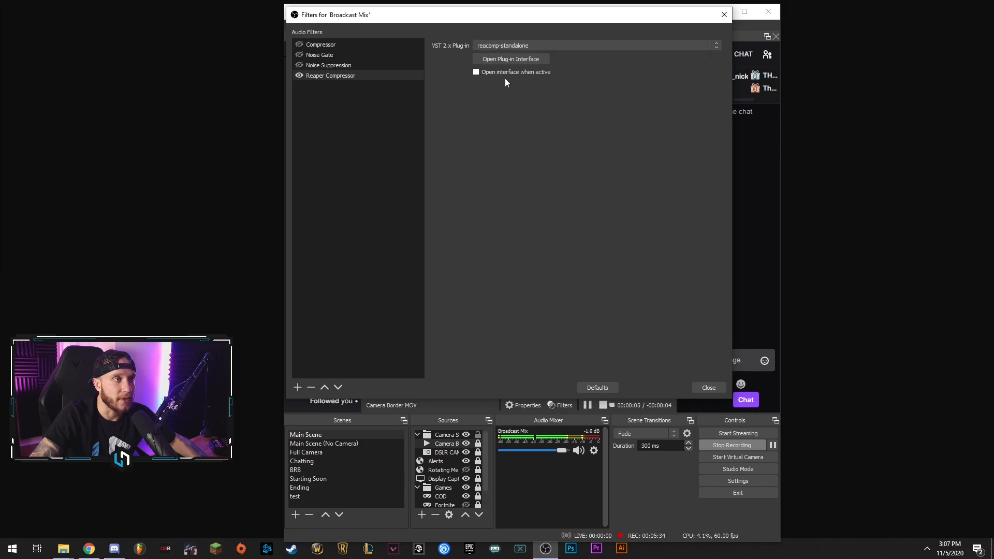
{"action": "left_click_drag", "start_coordinate": [530, 17], "coordinate": [683, 24]}
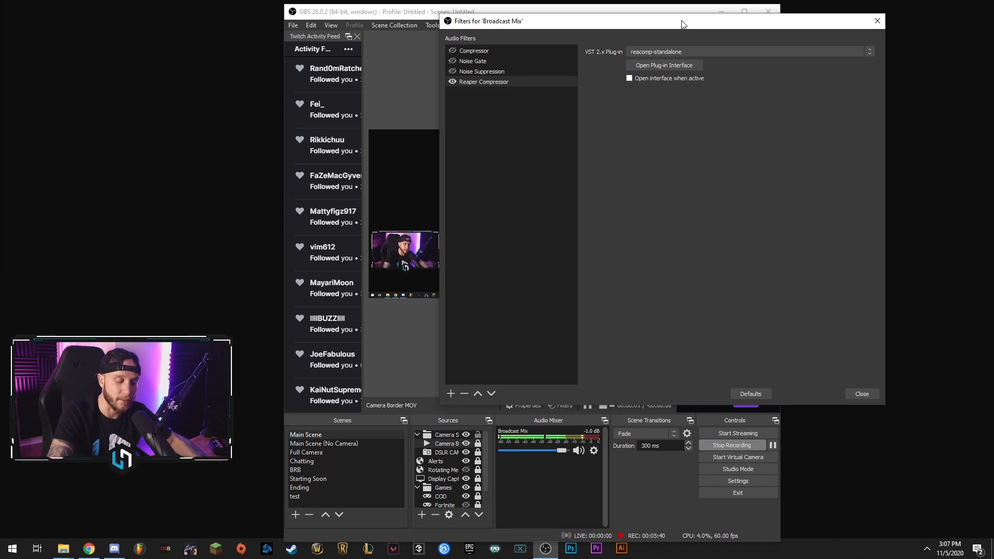
{"action": "left_click", "coordinate": [654, 63]}
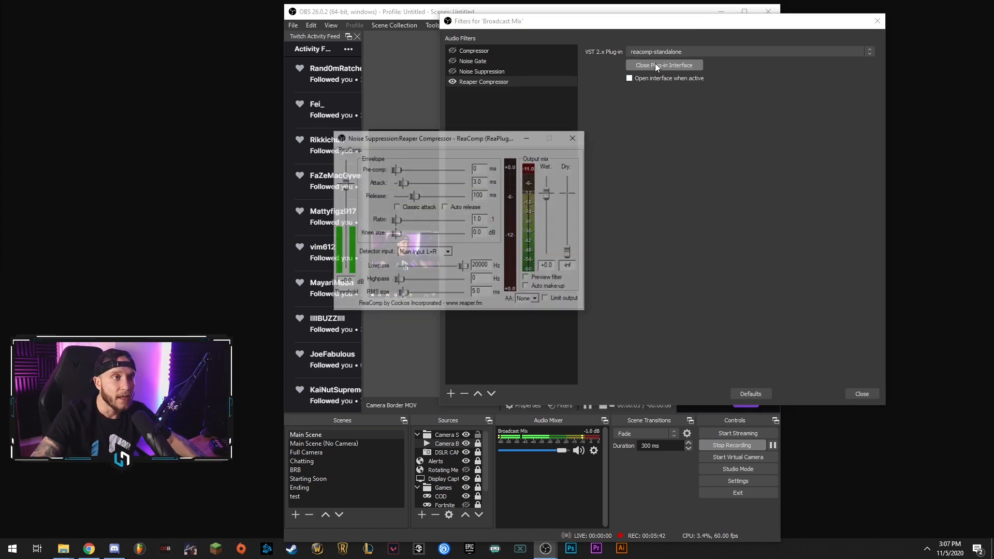
{"action": "left_click_drag", "start_coordinate": [485, 144], "coordinate": [660, 130]}
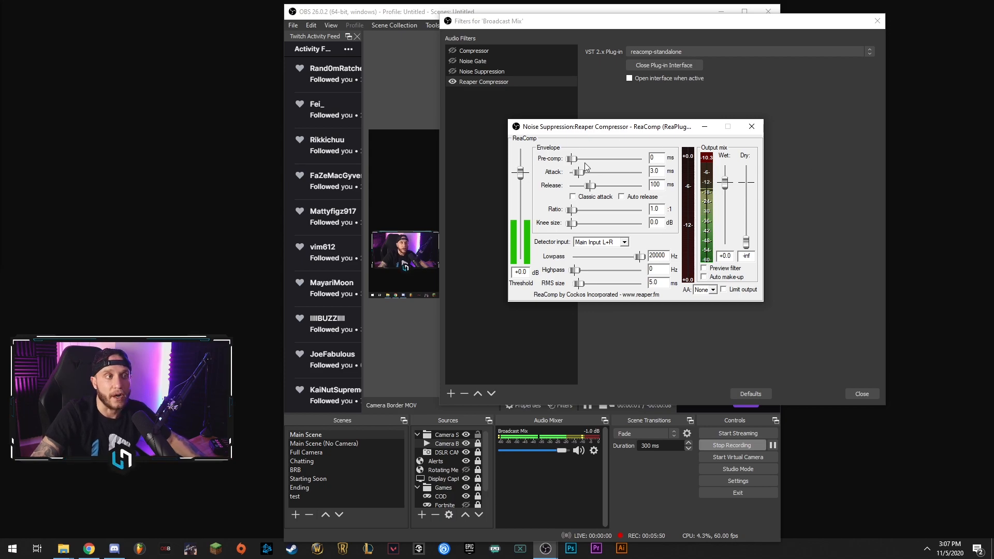
{"action": "left_click", "coordinate": [748, 127]}
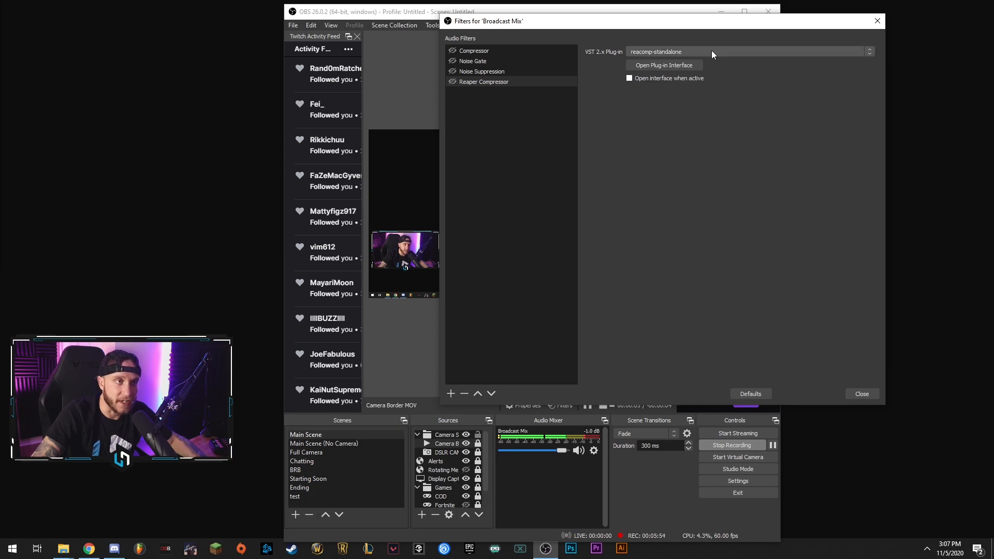
Switch the Reaper Compressor filter to the reagate-standalone plug-in and set the gate threshold to about -24.6 dB in its interface.
{"action": "left_click", "coordinate": [665, 52]}
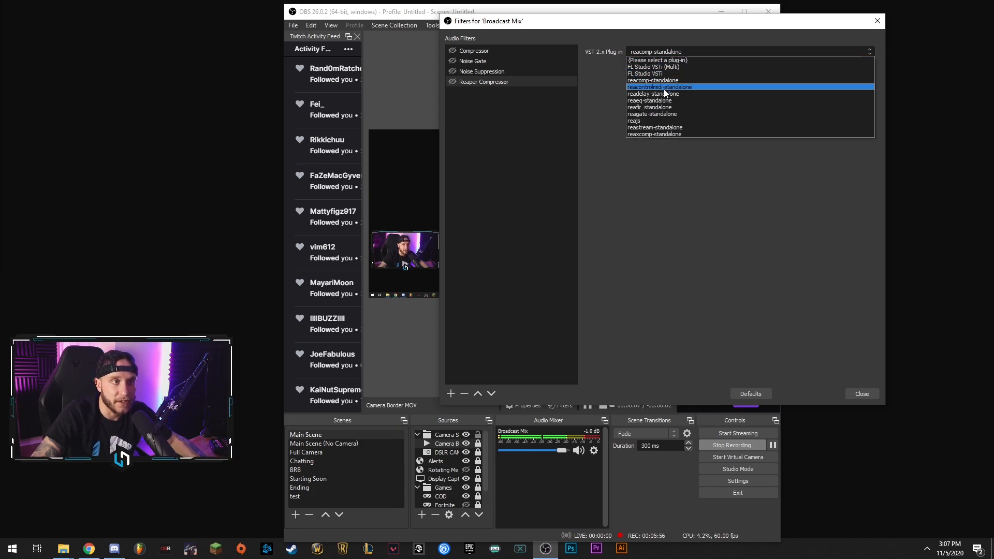
{"action": "left_click", "coordinate": [646, 115]}
{"action": "left_click", "coordinate": [674, 65]}
{"action": "left_click_drag", "start_coordinate": [468, 138], "coordinate": [643, 129]}
{"action": "left_click_drag", "start_coordinate": [520, 255], "coordinate": [526, 201]}
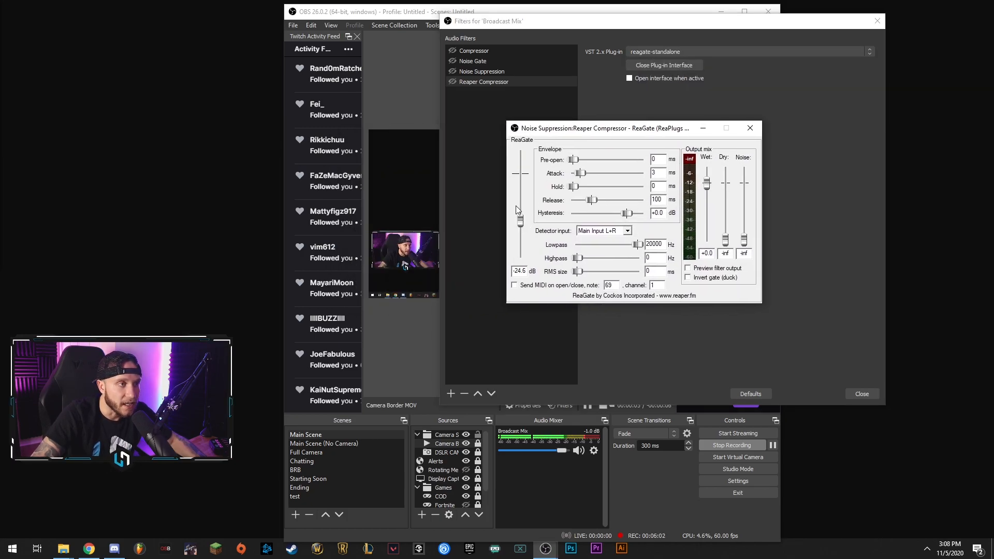
Adjust the ReaGate threshold to about -21.6 dB with the Reaper Compressor filter temporarily enabled, and turn the filter back off.
{"action": "left_click", "coordinate": [451, 81]}
{"action": "mouse_move", "coordinate": [546, 548]}
{"action": "left_click", "coordinate": [565, 510]}
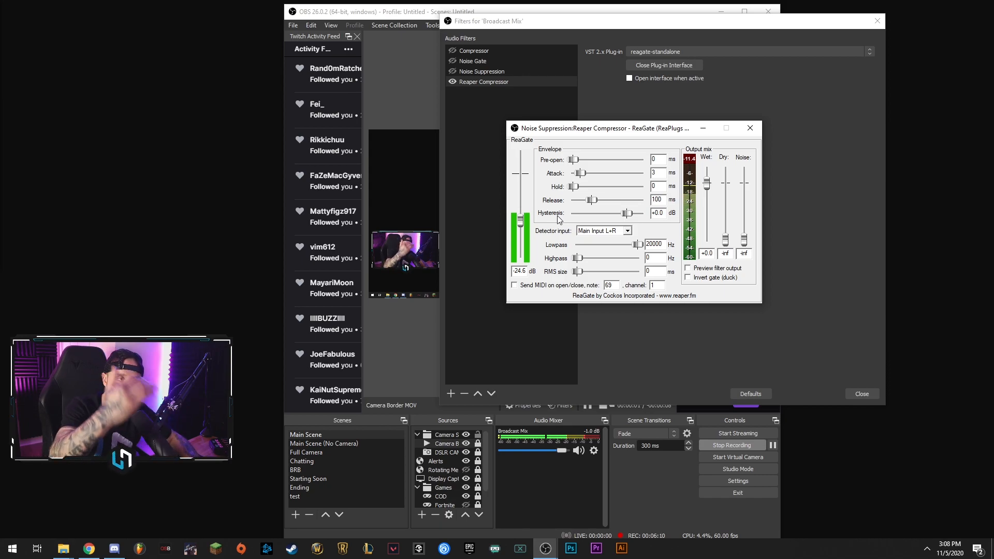
{"action": "mouse_move", "coordinate": [521, 220]}
{"action": "left_mouse_down"}
{"action": "mouse_move", "coordinate": [523, 201]}
{"action": "mouse_move", "coordinate": [522, 222]}
{"action": "left_mouse_up"}
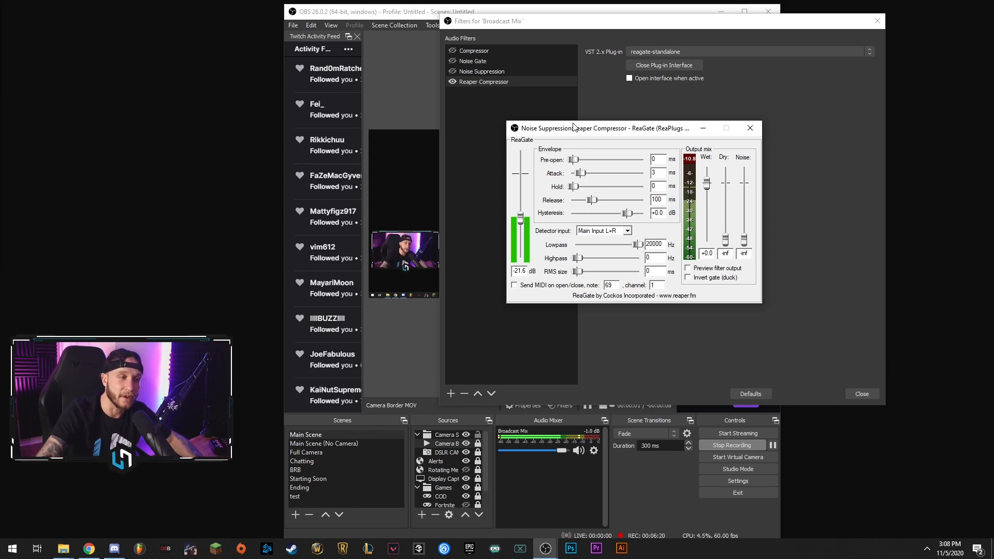
{"action": "left_click", "coordinate": [454, 82]}
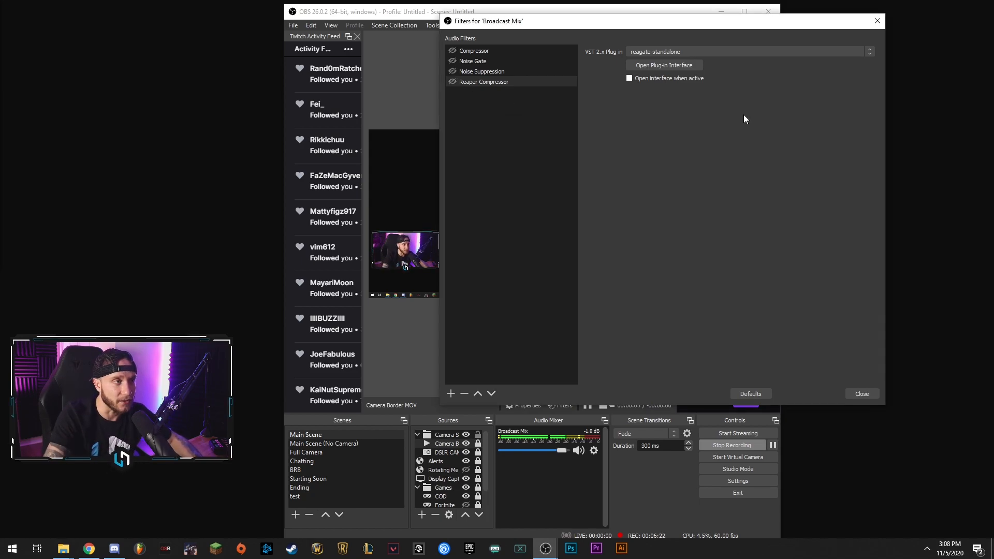